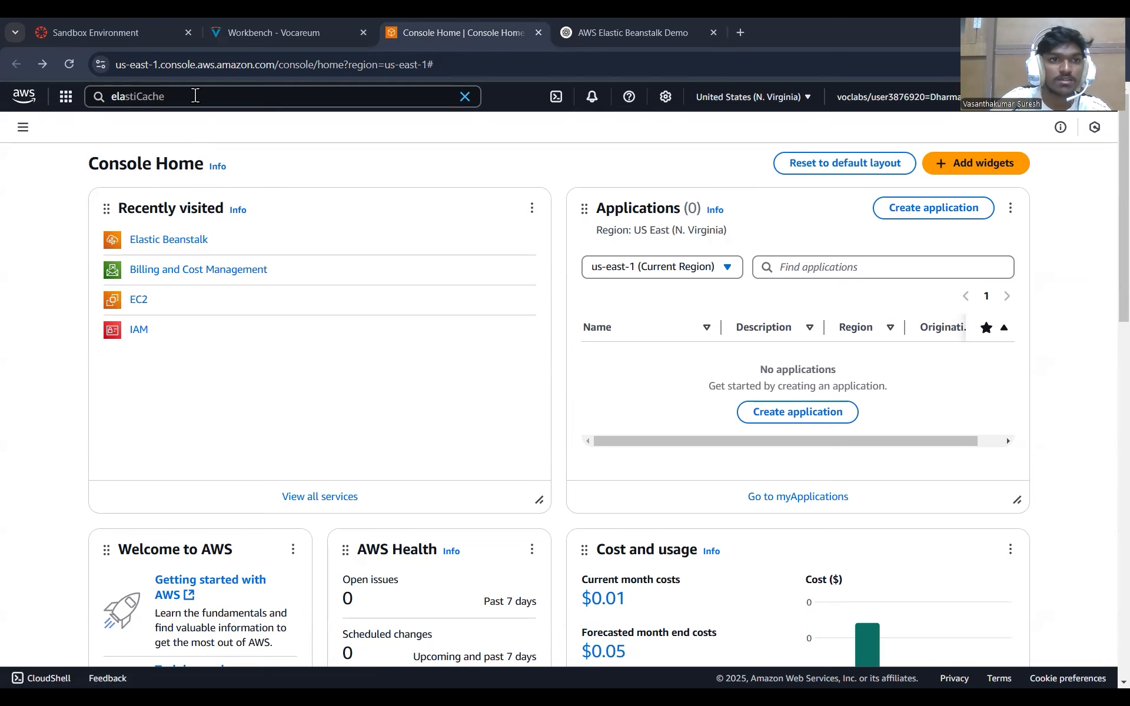
# Find the Elastic Beanstalk service with the search "ela" and start creating a new application.
pyautogui.click(195, 96)
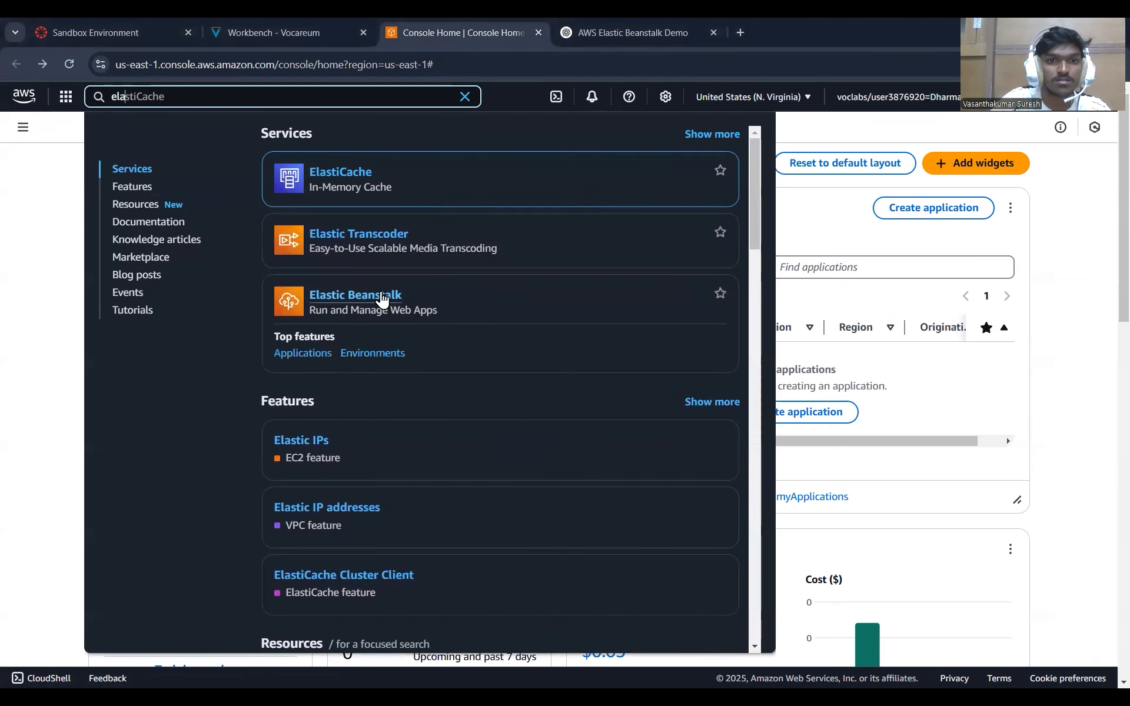
pyautogui.click(382, 297)
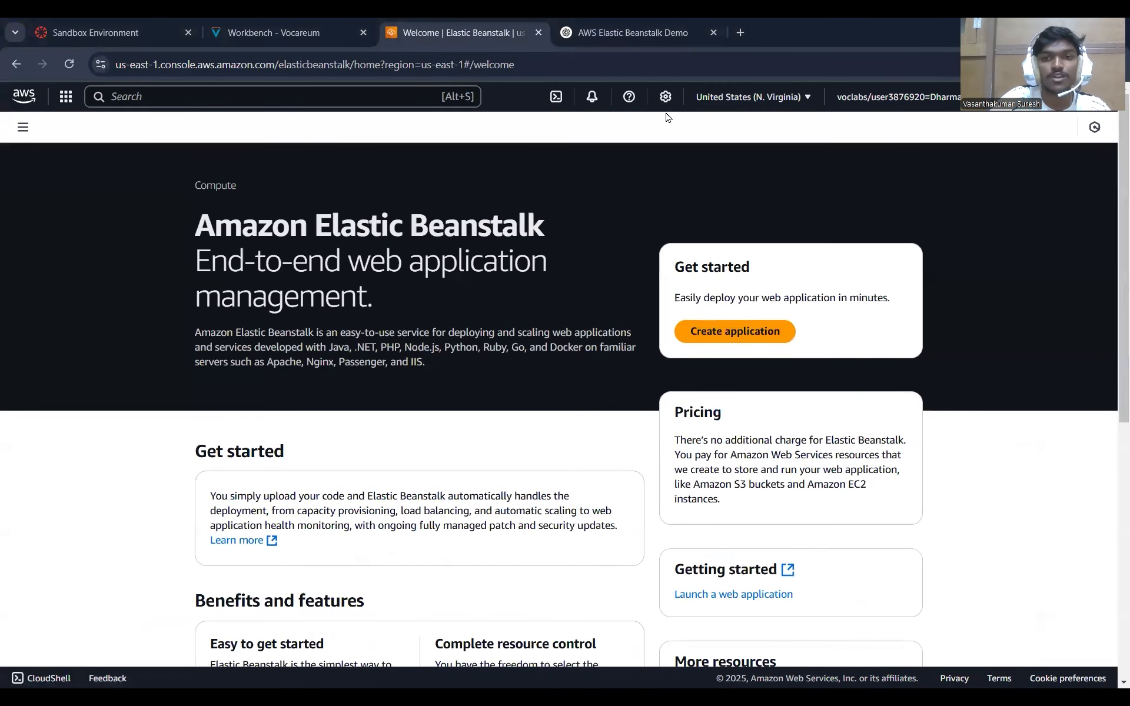
pyautogui.click(759, 342)
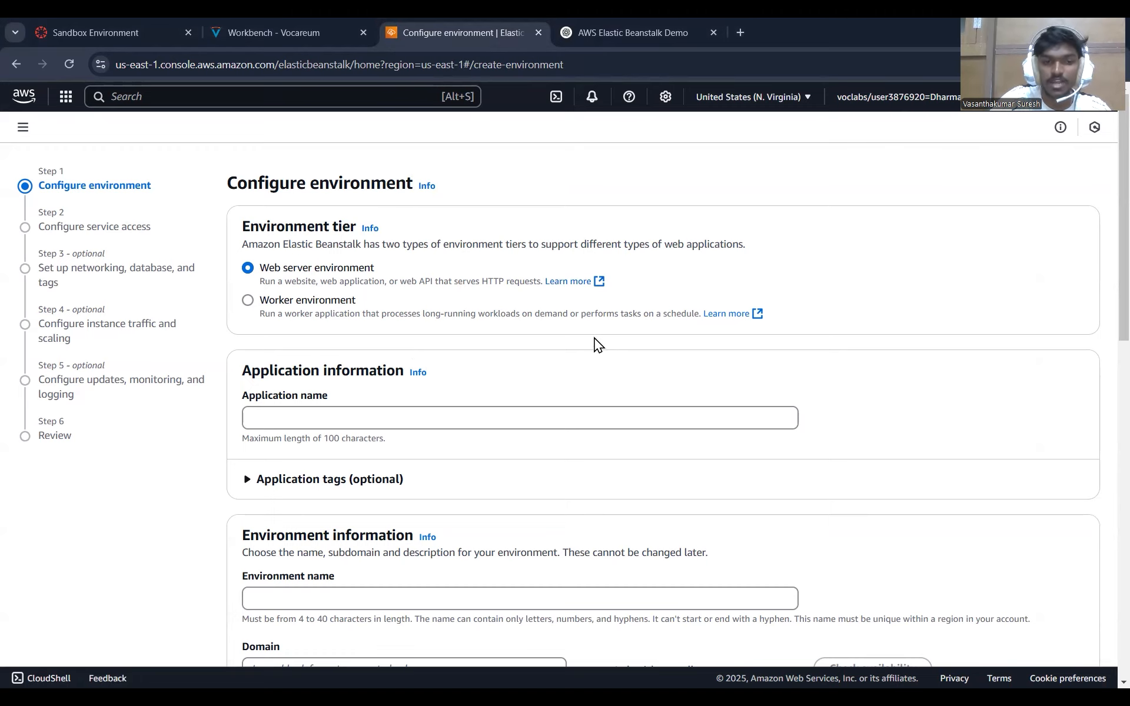
# Name the new web server application "facebook".
pyautogui.scroll(-2, 598, 343)
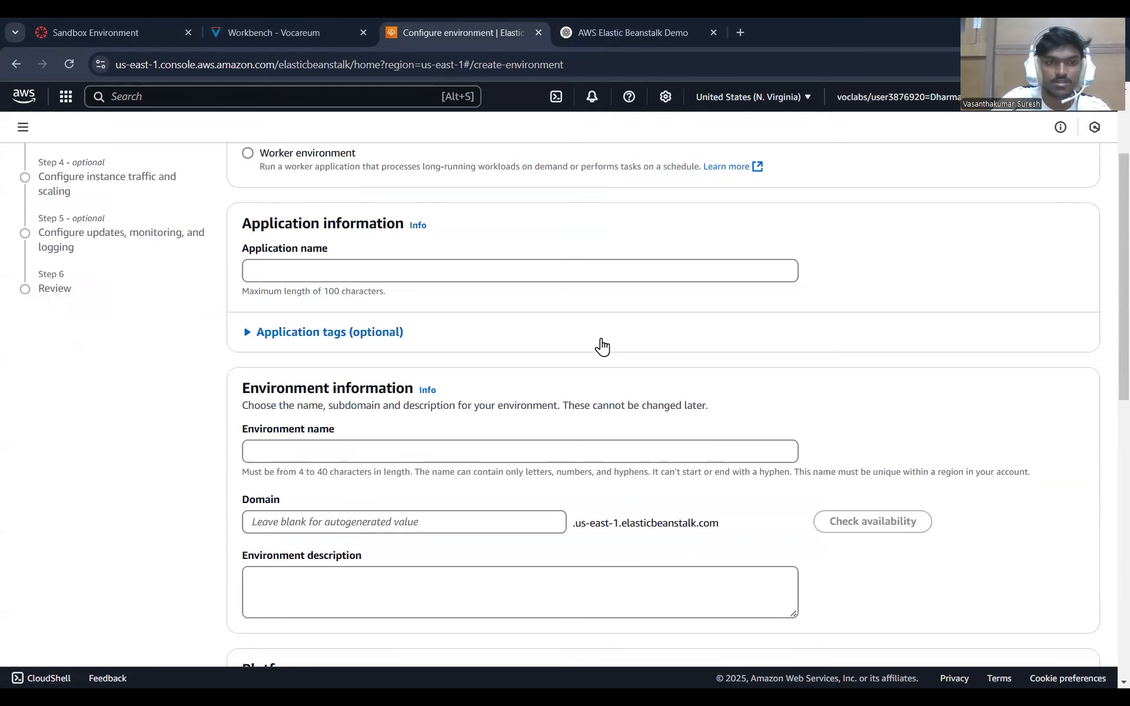
pyautogui.scroll(2, 542, 308)
pyautogui.scroll(-1, 423, 353)
pyautogui.click(406, 351)
pyautogui.write('fac')
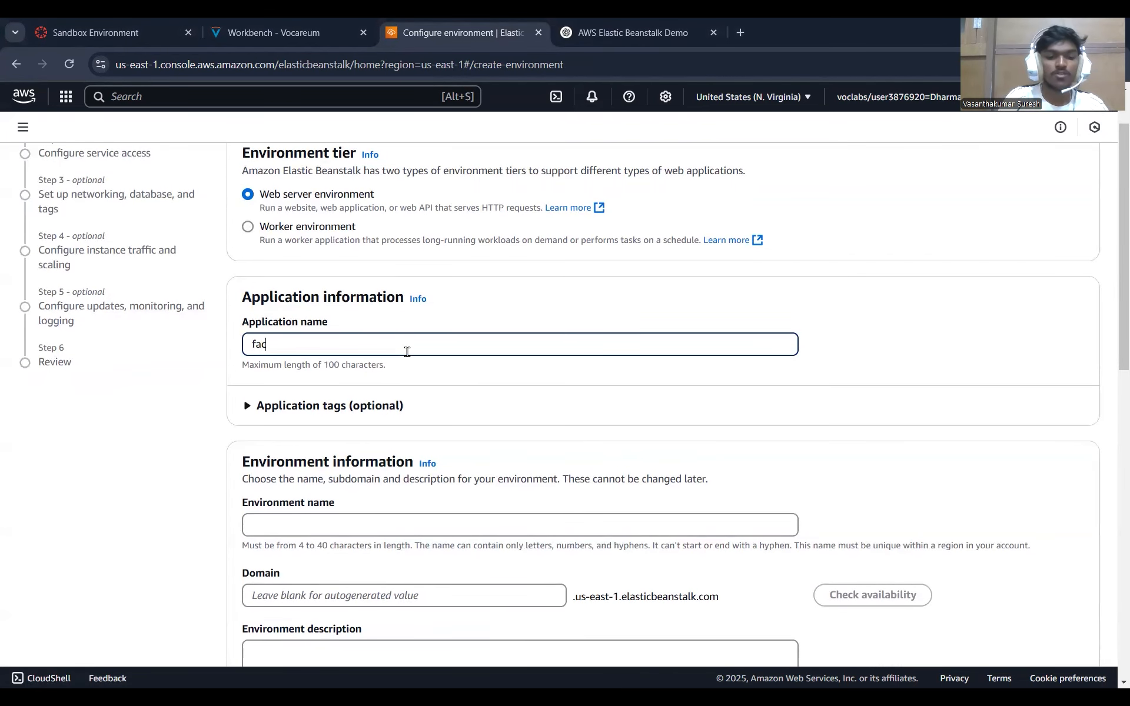
pyautogui.write('ebook')
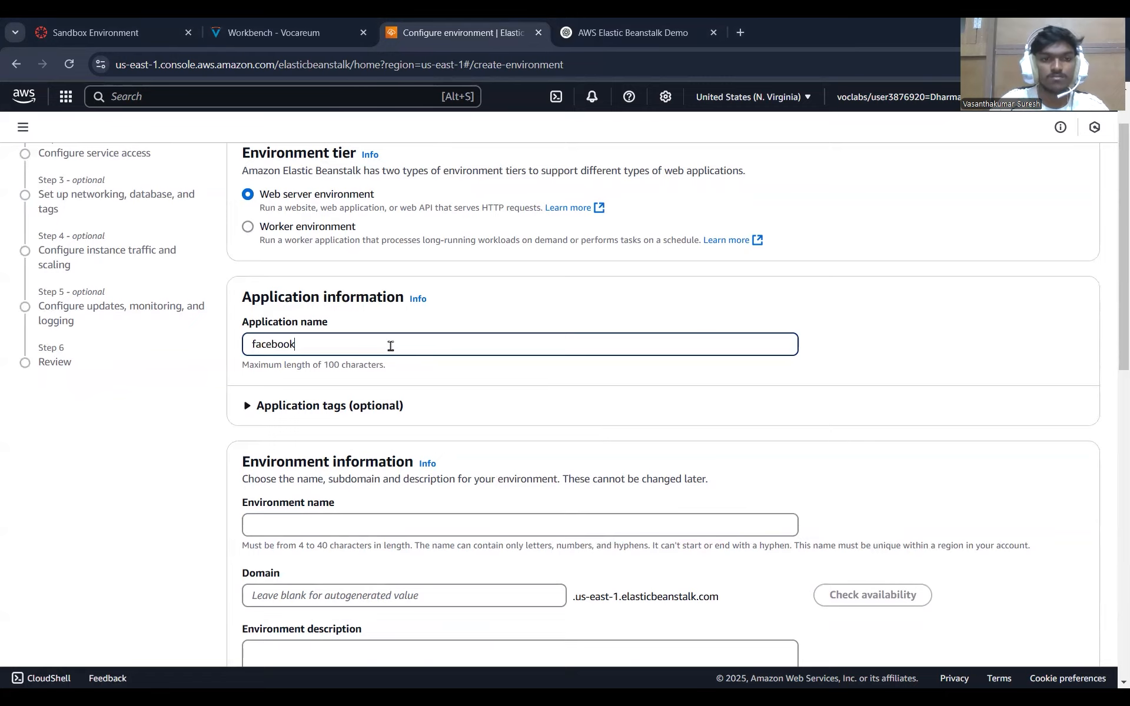
# Choose Tomcat as the managed platform, with the Tomcat 11 with Corretto 21 branch and version 5.5.0.
pyautogui.scroll(-5, 394, 347)
pyautogui.scroll(-2, 398, 351)
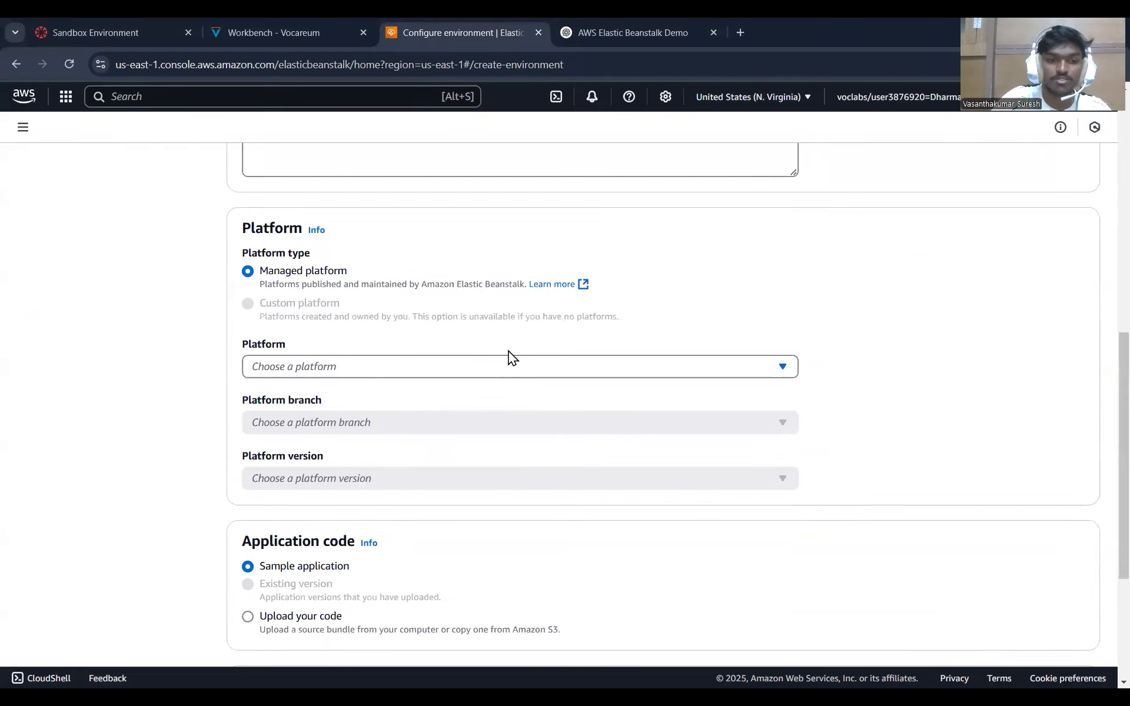
pyautogui.scroll(-1, 645, 365)
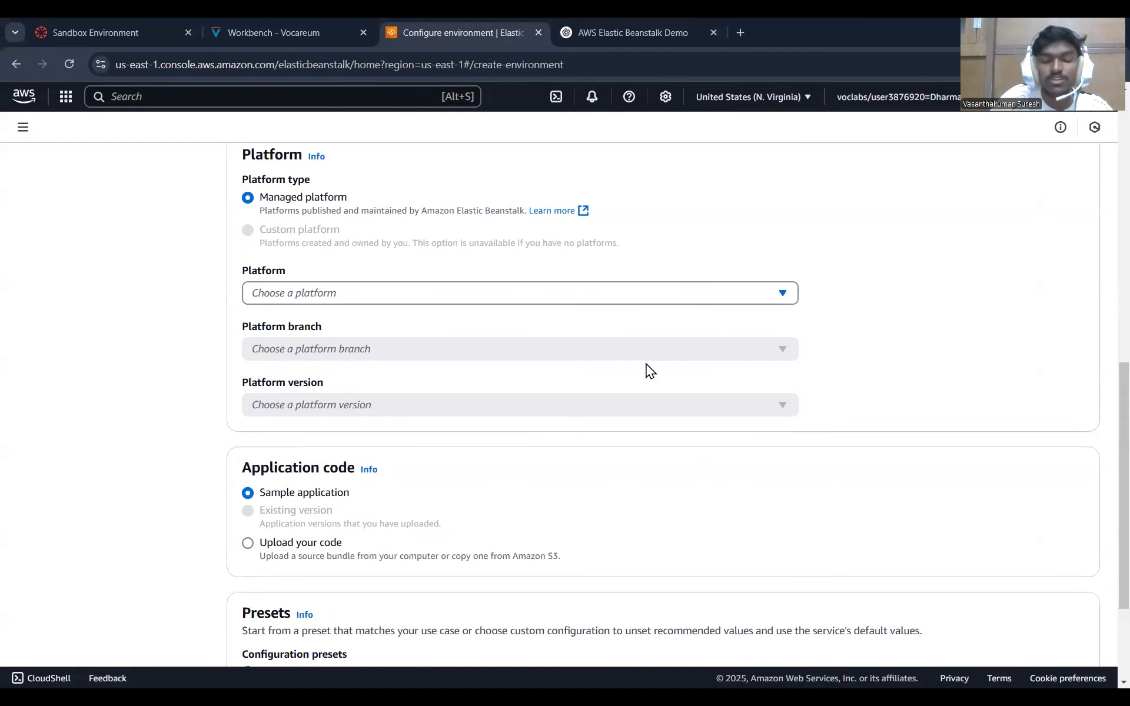
pyautogui.scroll(-2, 646, 368)
pyautogui.scroll(1, 673, 206)
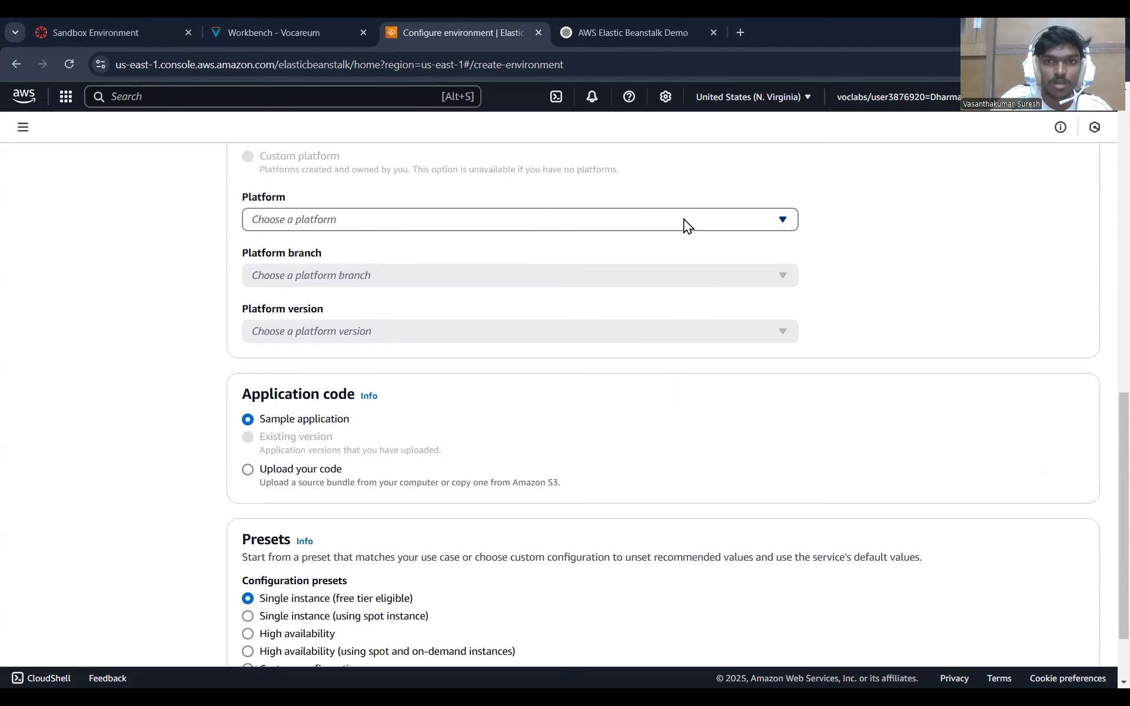
pyautogui.click(683, 221)
pyautogui.click(306, 441)
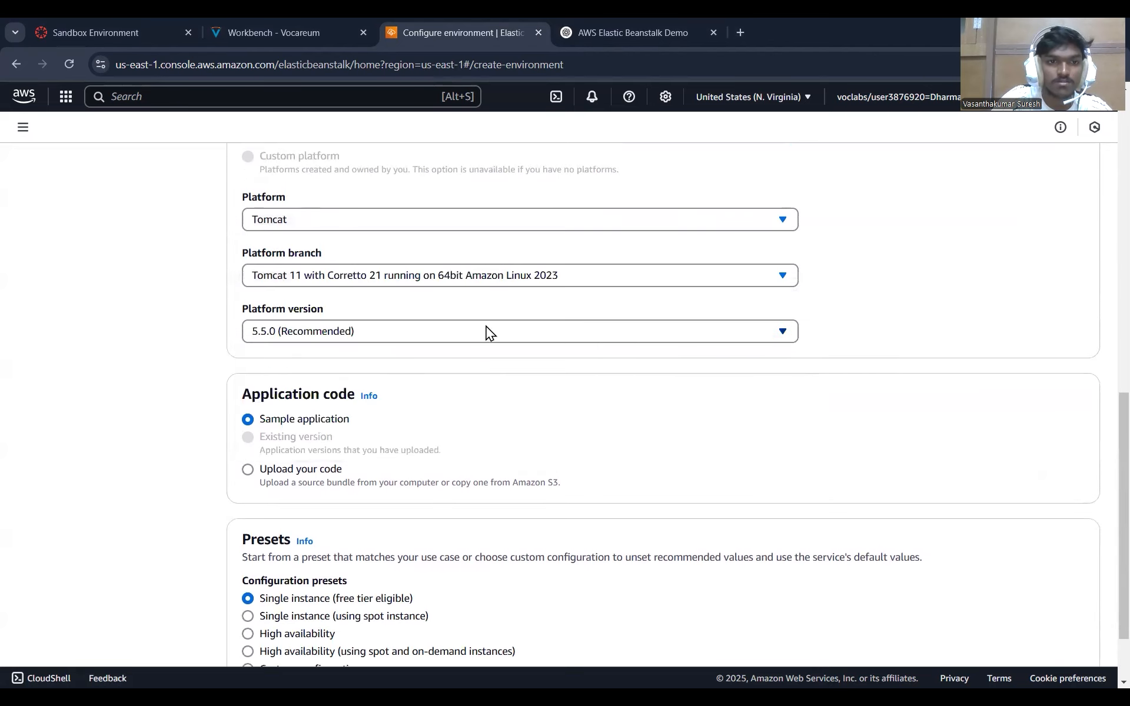
# Set the application code to be uploaded and give it the version label "myapp-v1.0".
pyautogui.scroll(-1, 494, 326)
pyautogui.scroll(-1, 500, 318)
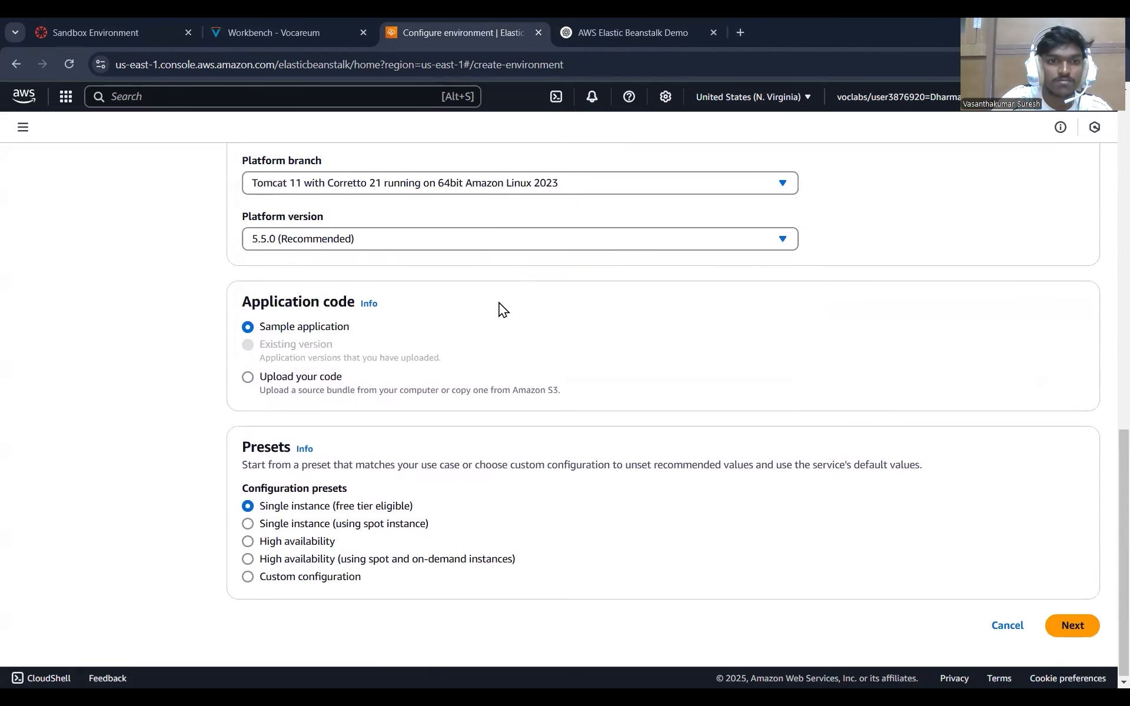
pyautogui.click(248, 377)
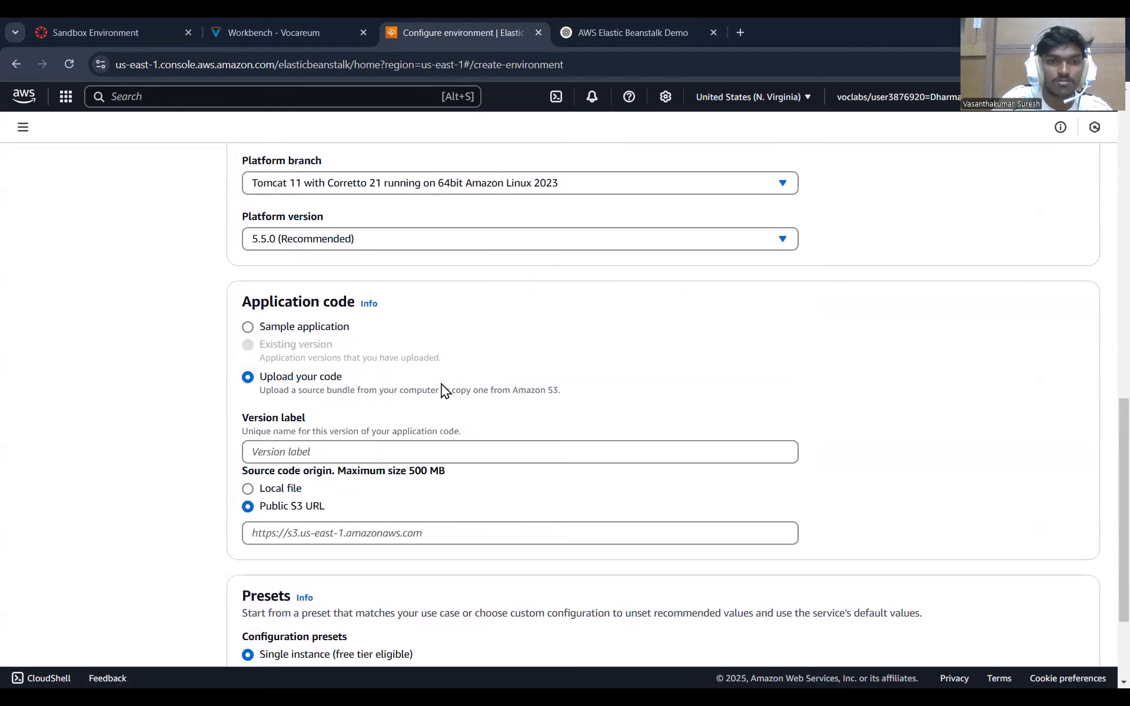
pyautogui.scroll(-2, 500, 389)
pyautogui.click(461, 311)
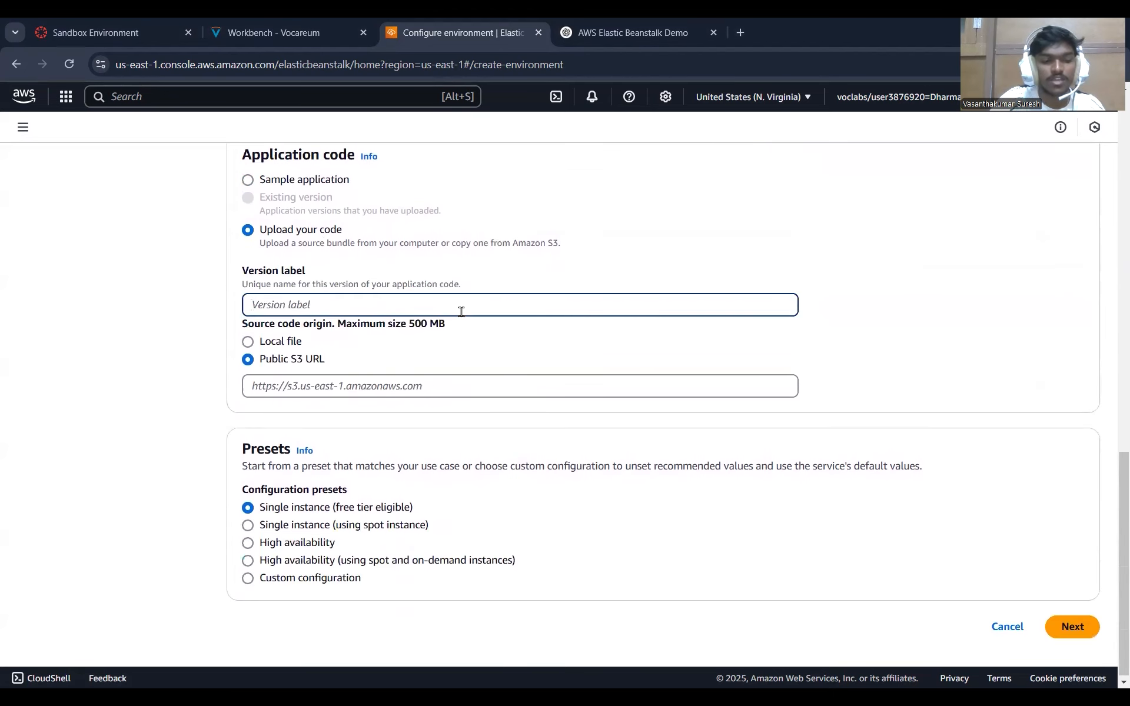
pyautogui.write('myapp-v1.0')
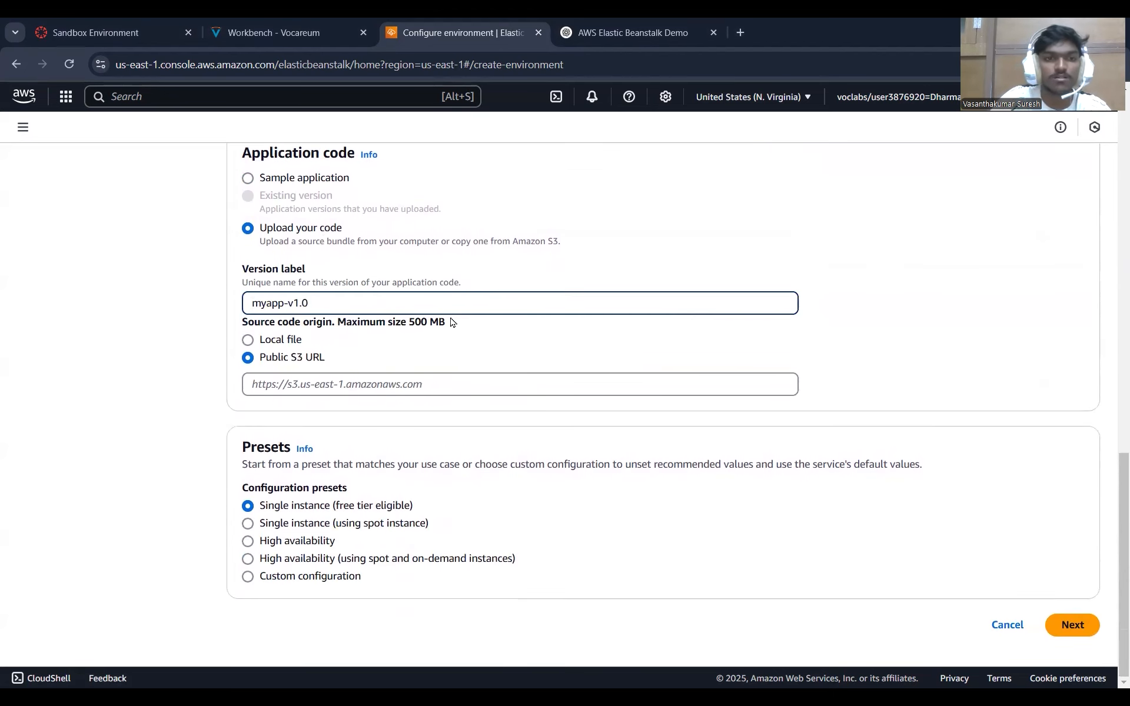
# Upload the local file "sample (1).war" from Downloads as the source code and continue to service access.
pyautogui.click(256, 341)
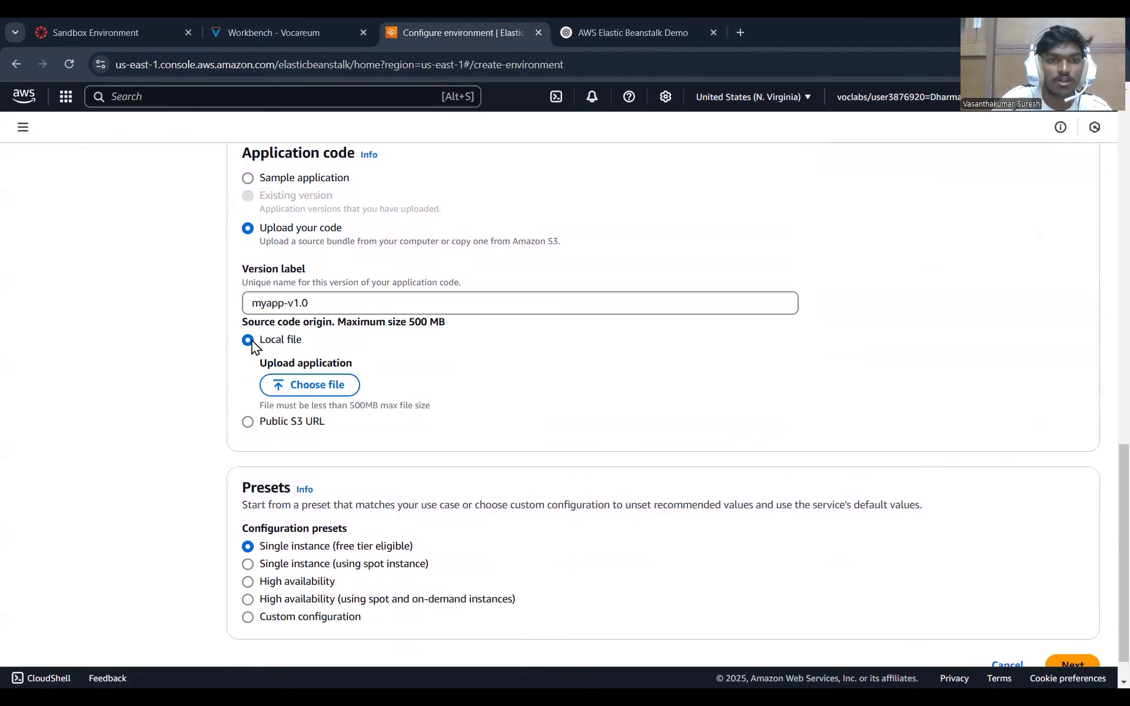
pyautogui.click(310, 385)
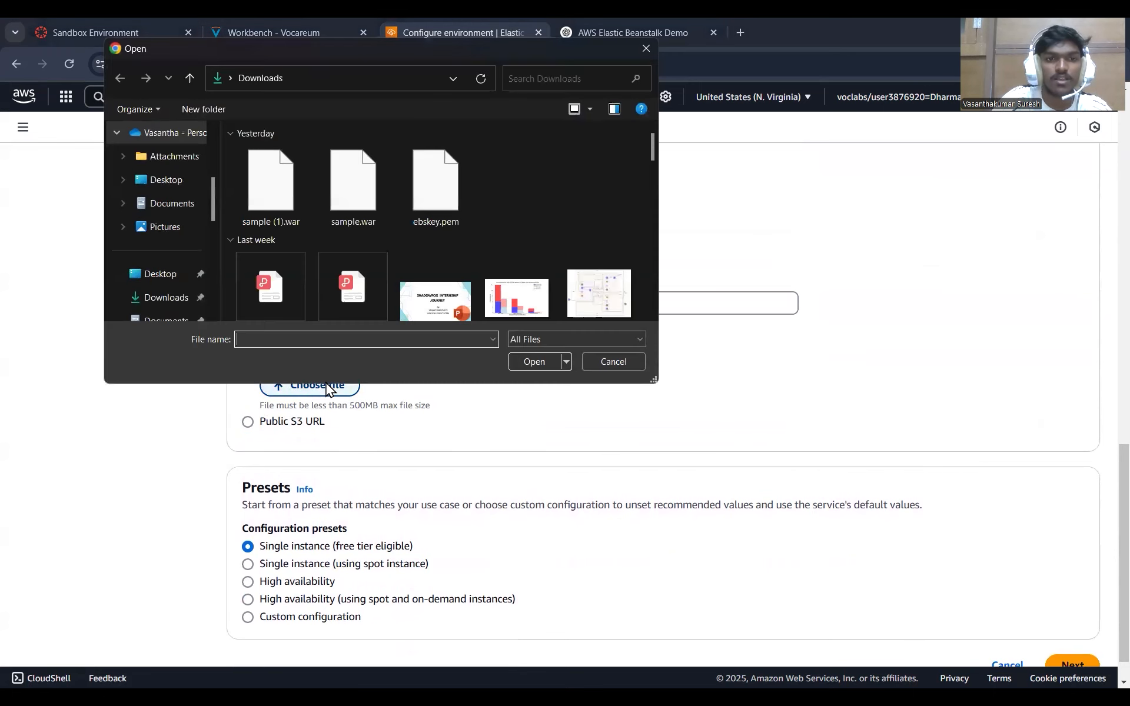
pyautogui.click(290, 204)
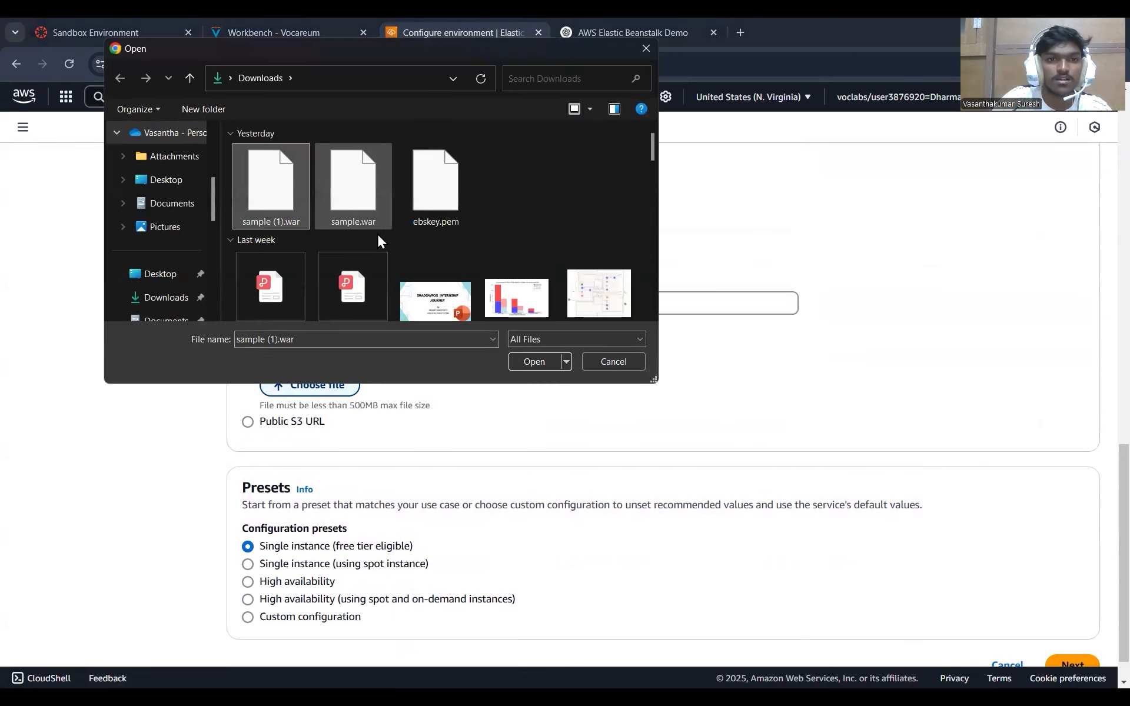
pyautogui.click(524, 362)
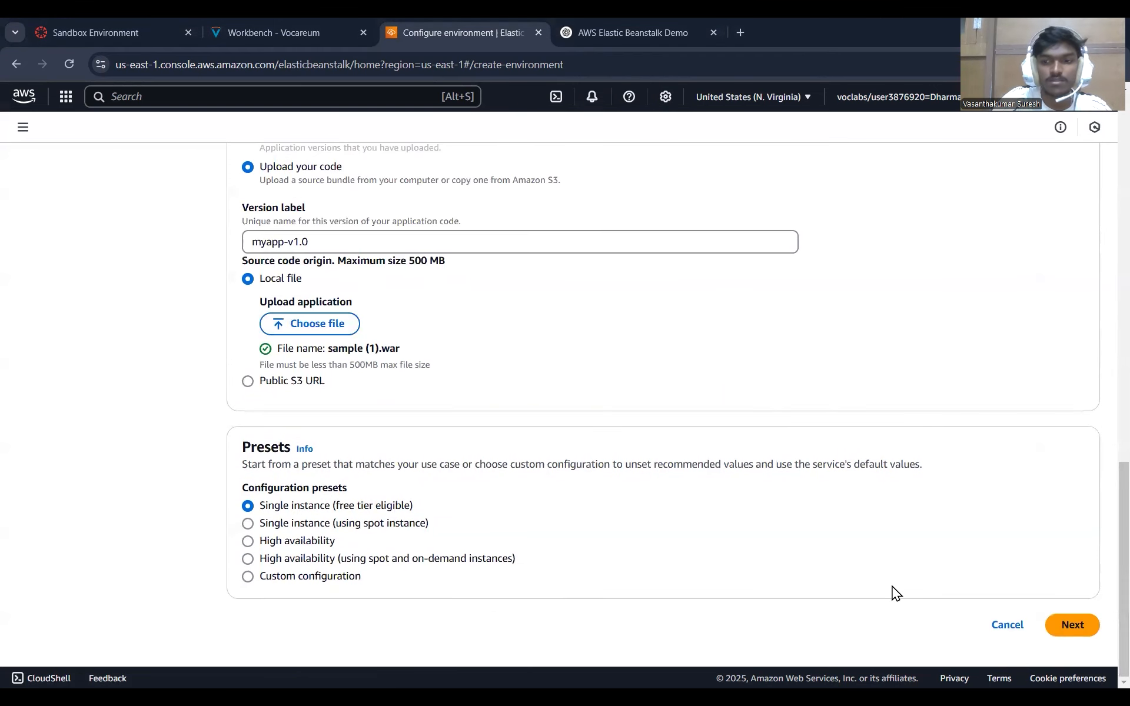
pyautogui.click(1070, 627)
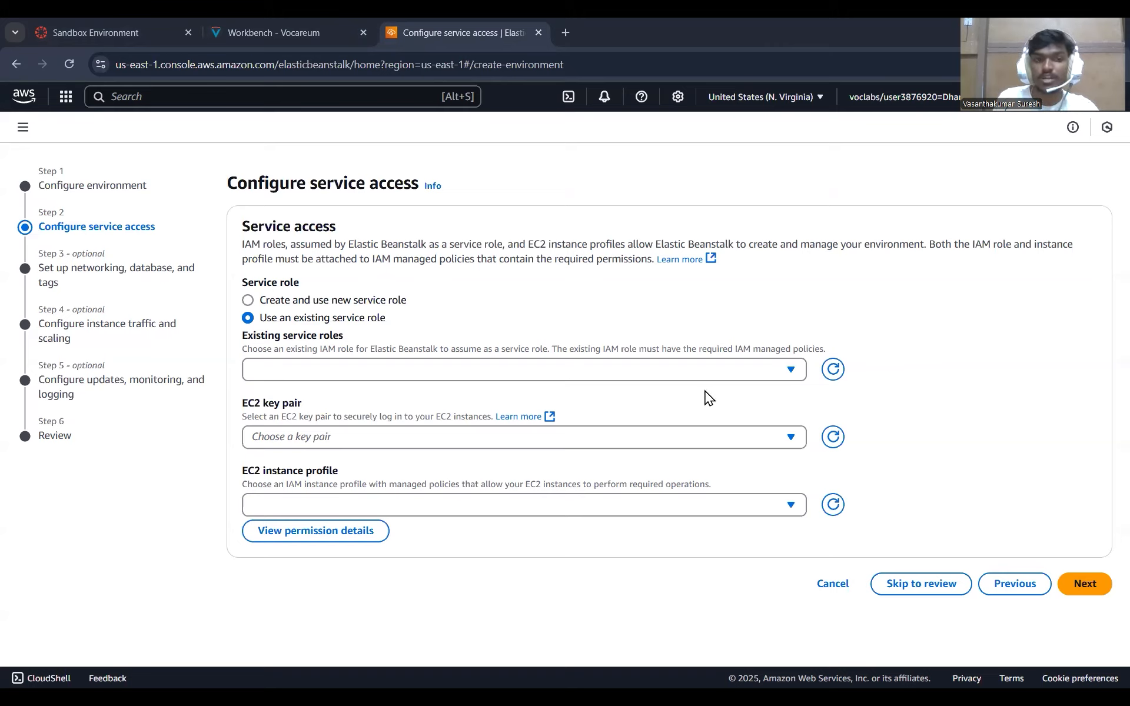
# Configure service access with the existing role LabRole, key pair vockey and instance profile LabInstanceProfile, and continue to networking.
pyautogui.click(647, 371)
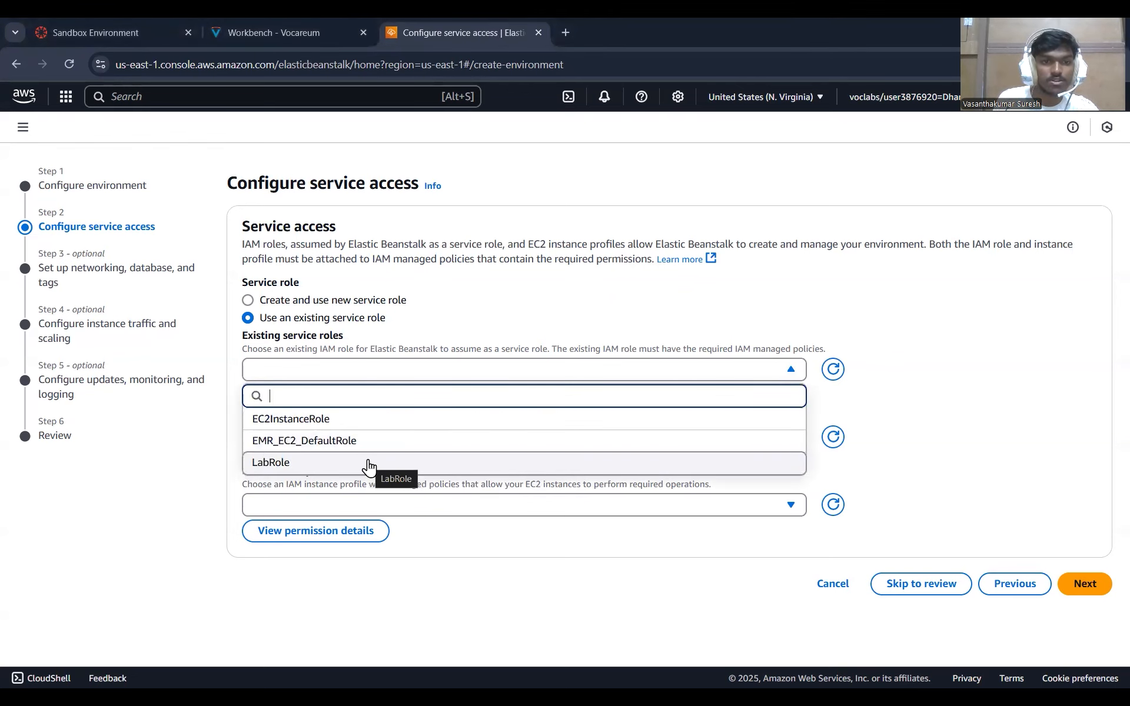
pyautogui.click(369, 463)
pyautogui.click(662, 446)
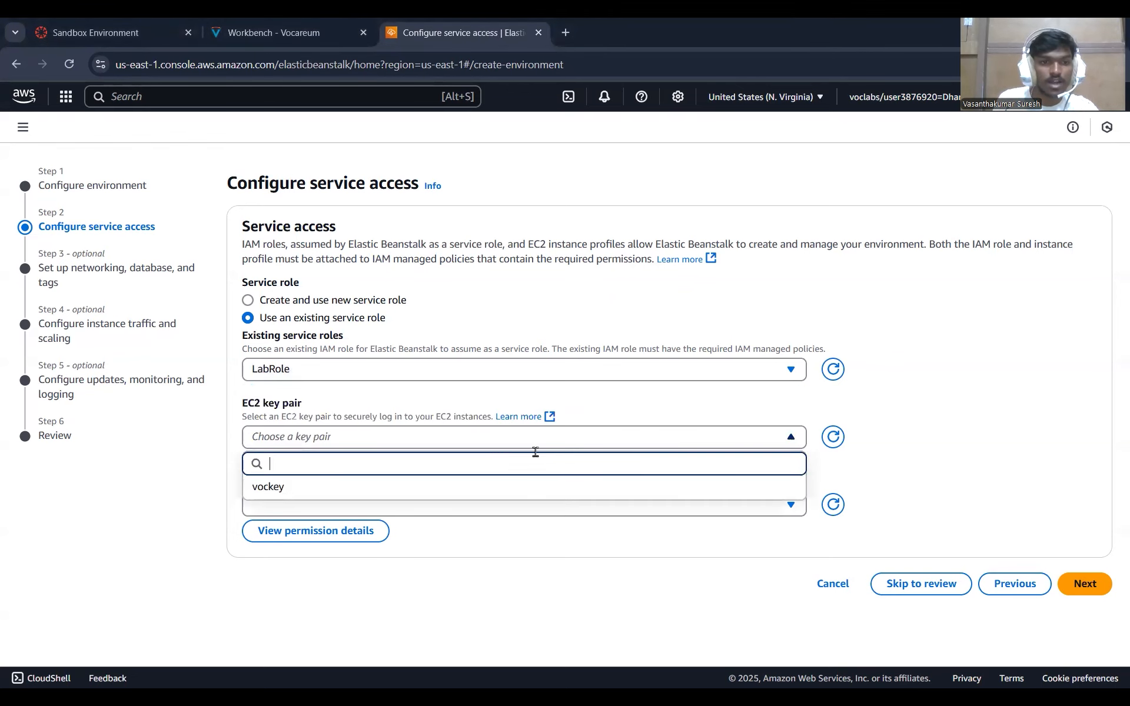
pyautogui.click(351, 488)
pyautogui.click(747, 503)
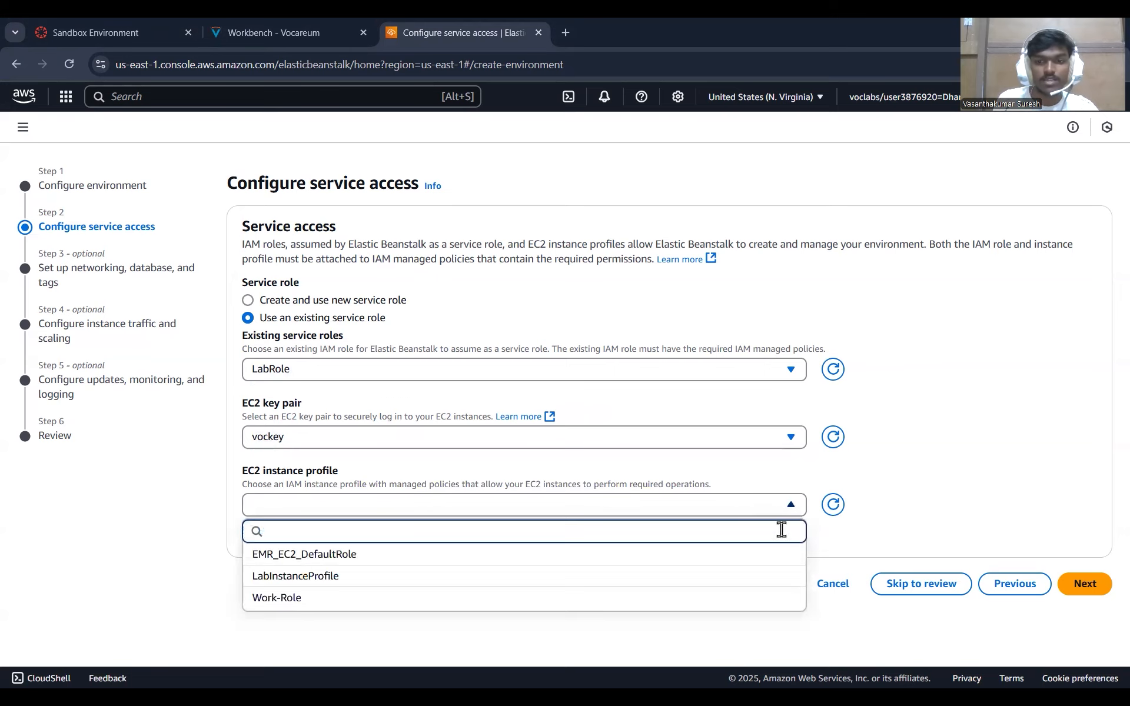
pyautogui.click(794, 581)
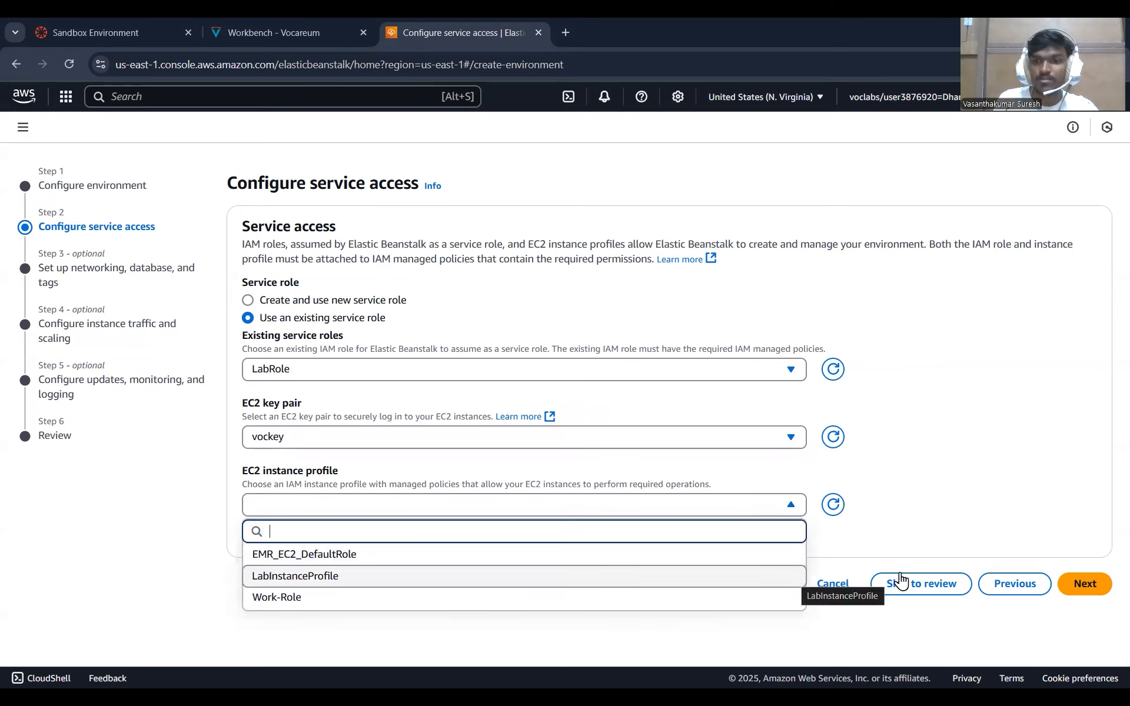
pyautogui.click(1093, 591)
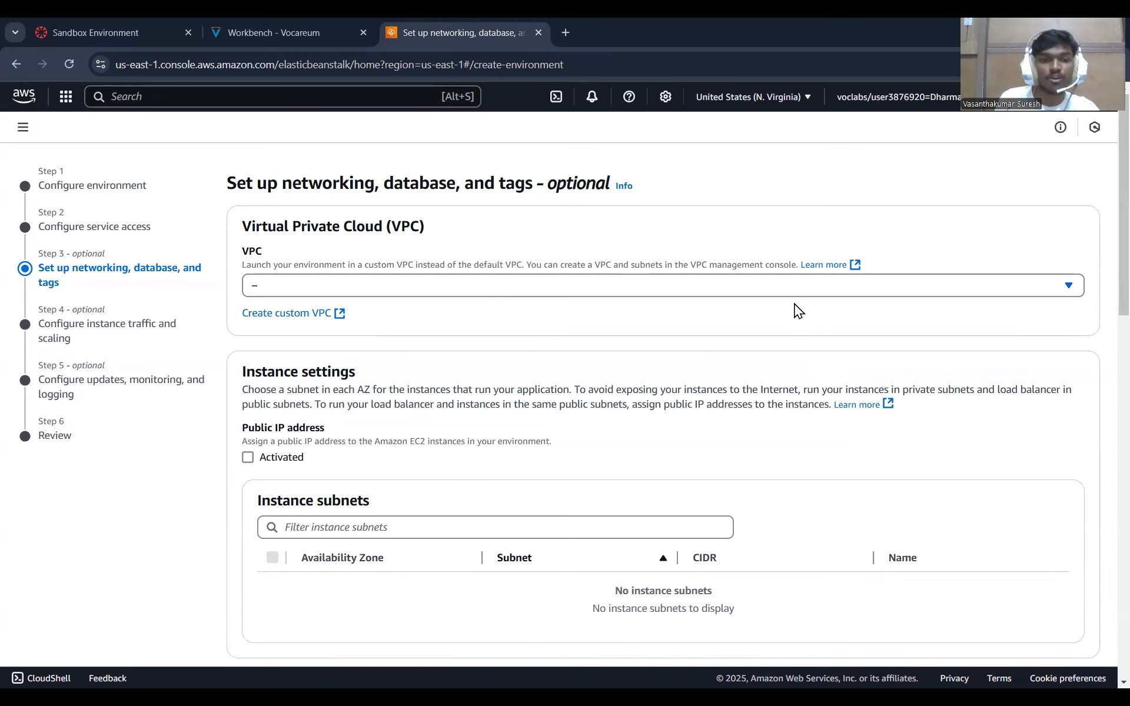
# Accept the default networking, database, tags, instance traffic and scaling settings, and continue to updates, monitoring and logging.
pyautogui.scroll(-15, 838, 300)
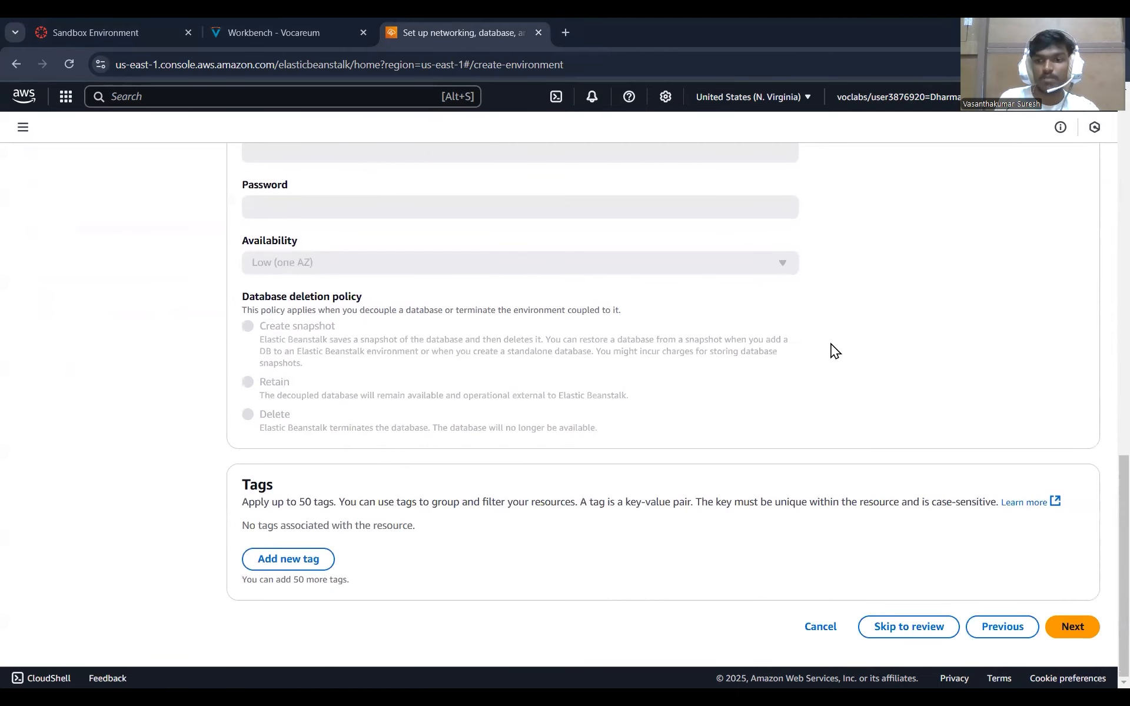
pyautogui.click(1075, 626)
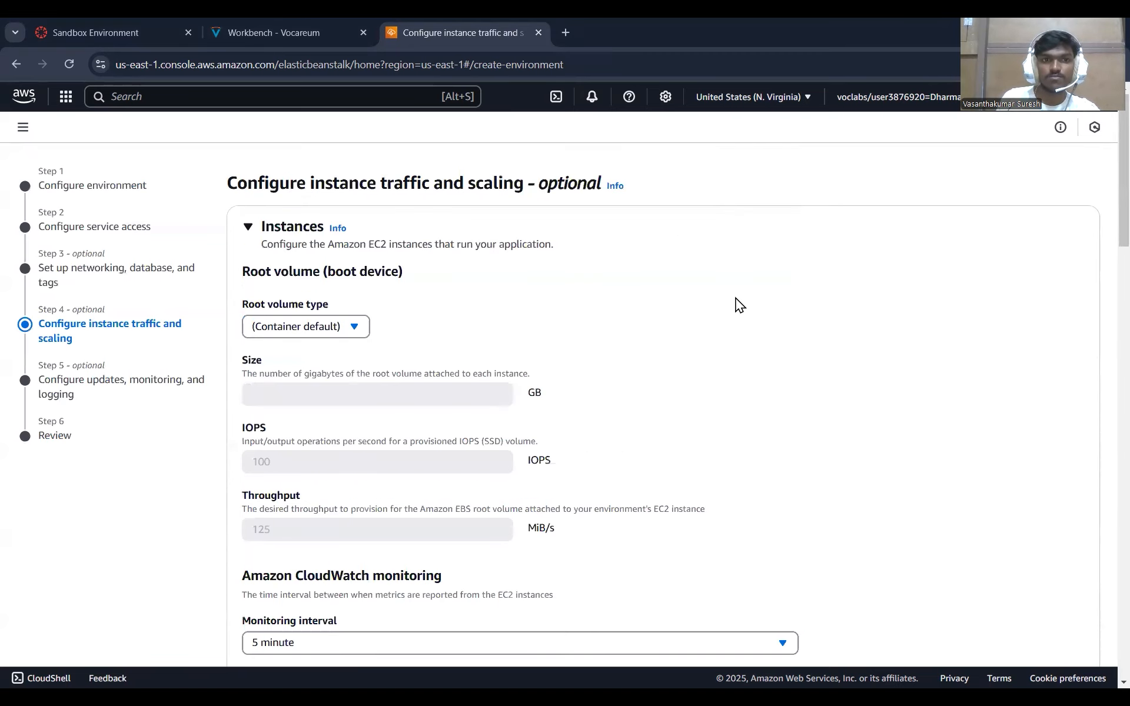
pyautogui.scroll(-13, 736, 306)
pyautogui.scroll(-15, 736, 336)
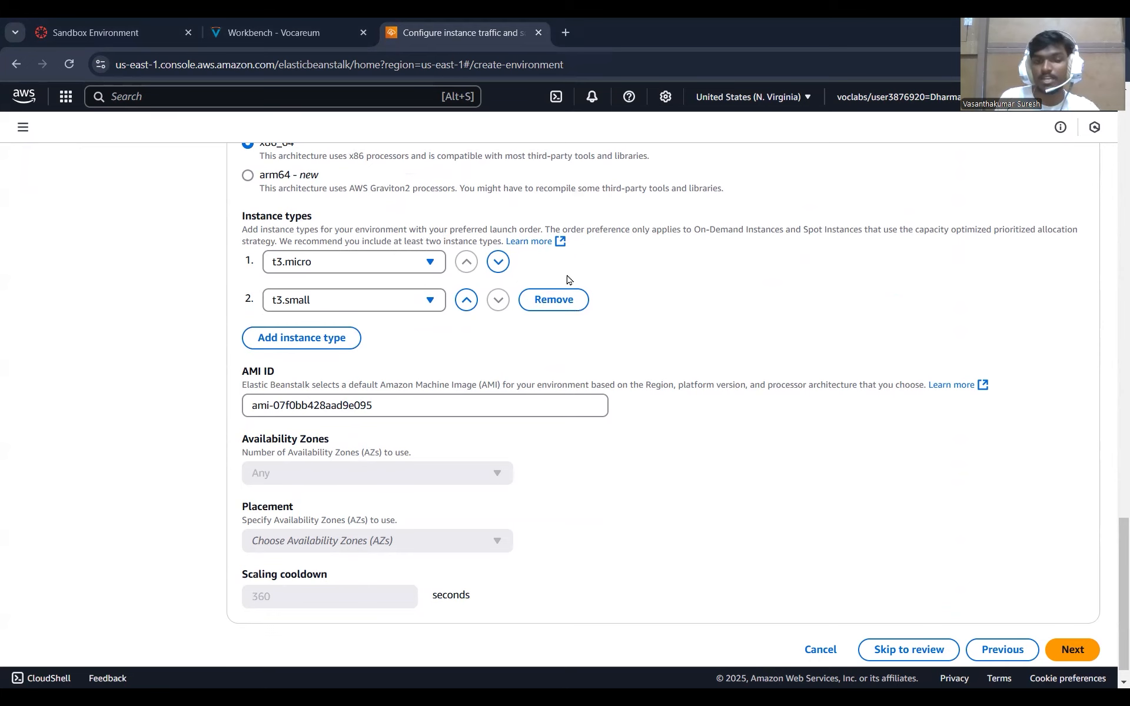
pyautogui.scroll(-1, 988, 538)
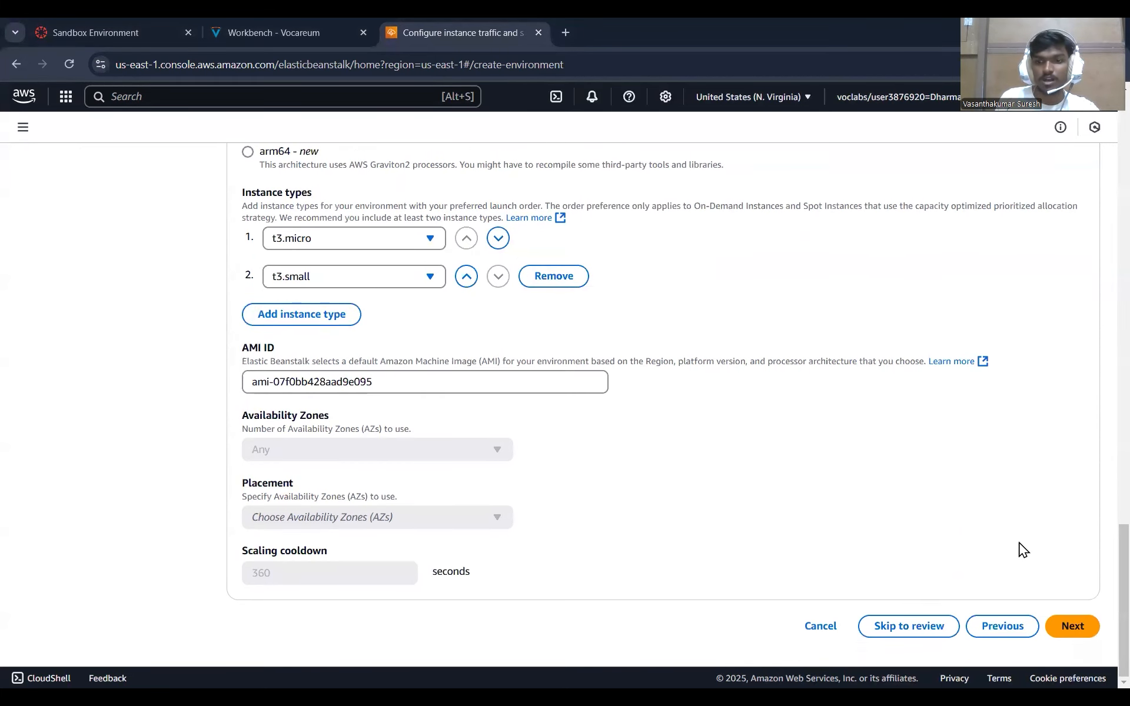
pyautogui.click(1070, 627)
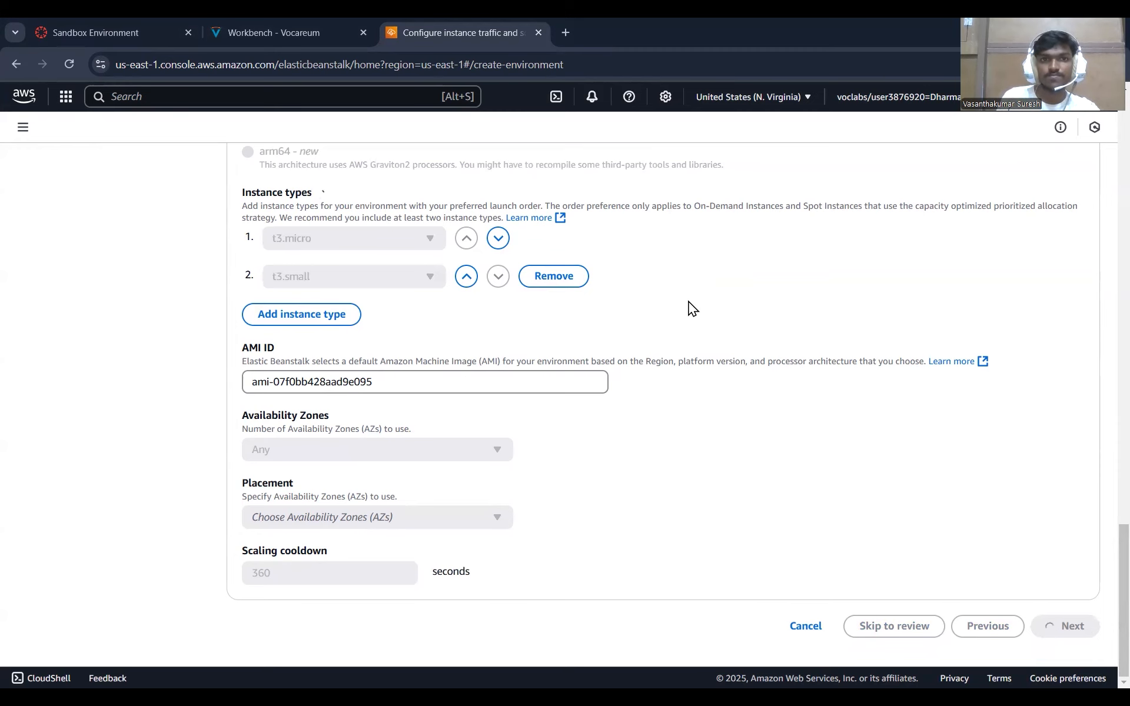
# Set the platform software's proxy server to Apache and continue to the review.
pyautogui.scroll(-15, 703, 303)
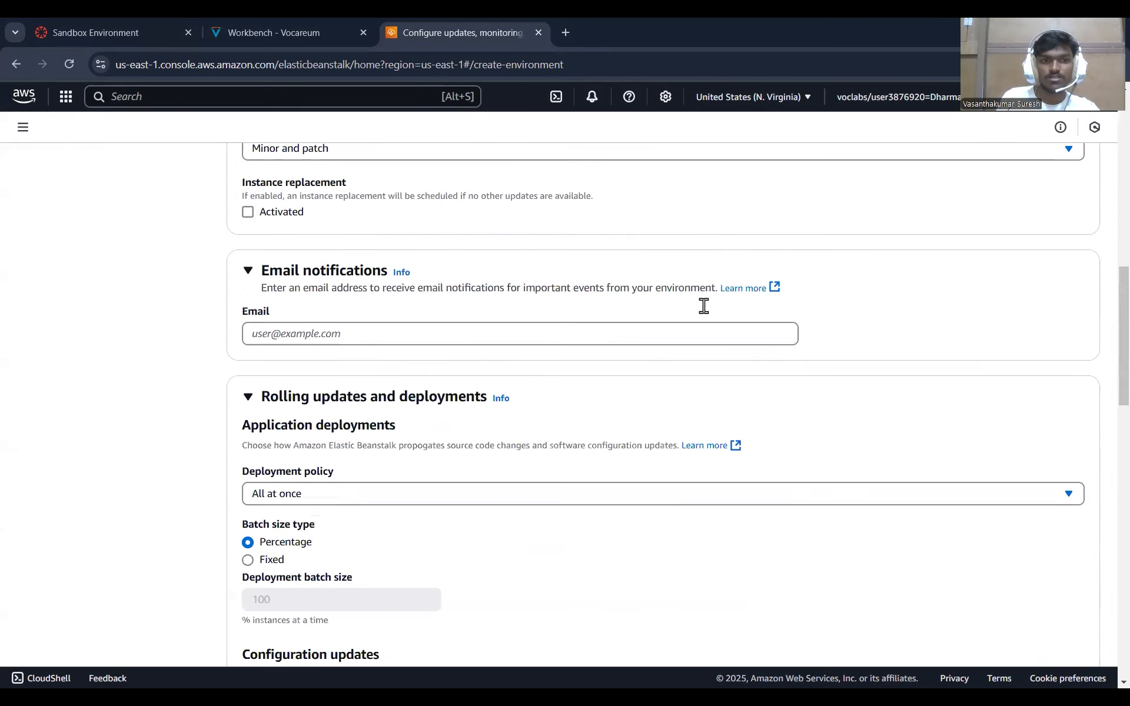
pyautogui.scroll(-9, 703, 305)
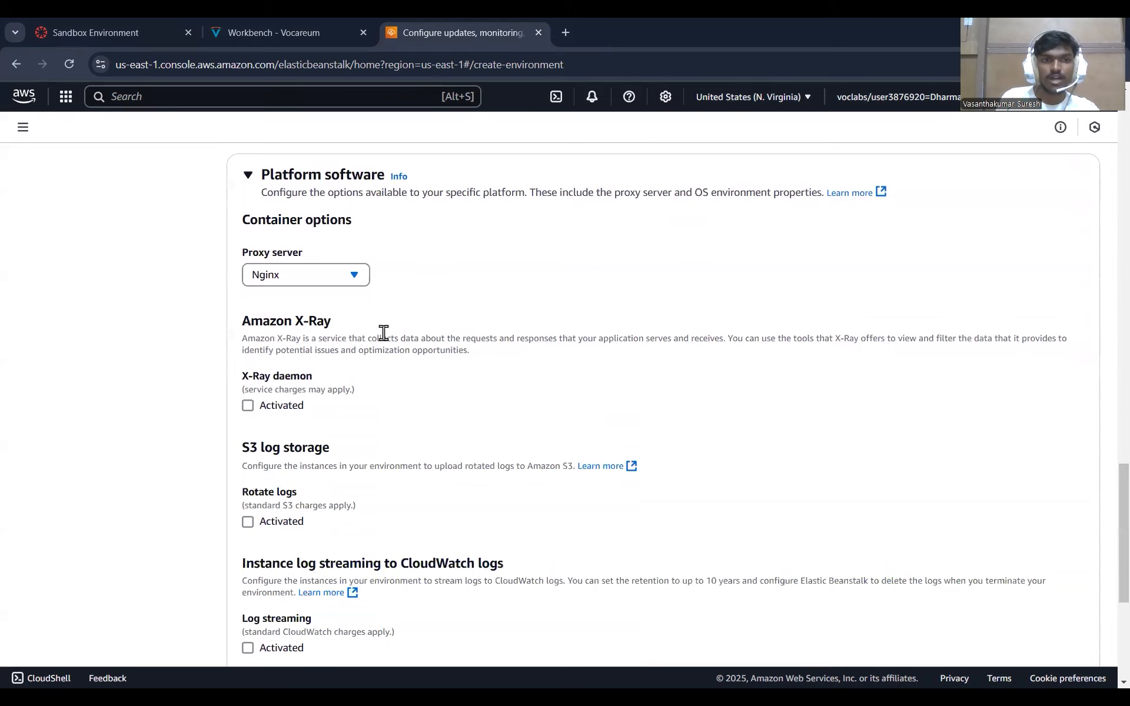
pyautogui.click(351, 275)
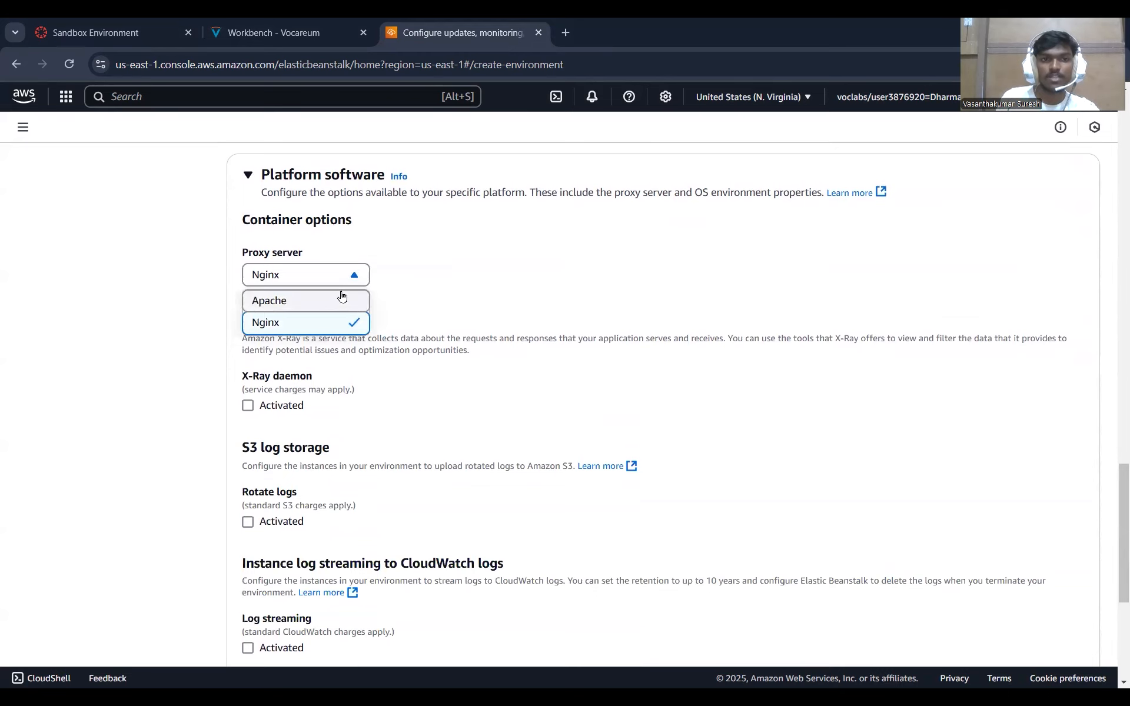
pyautogui.click(339, 301)
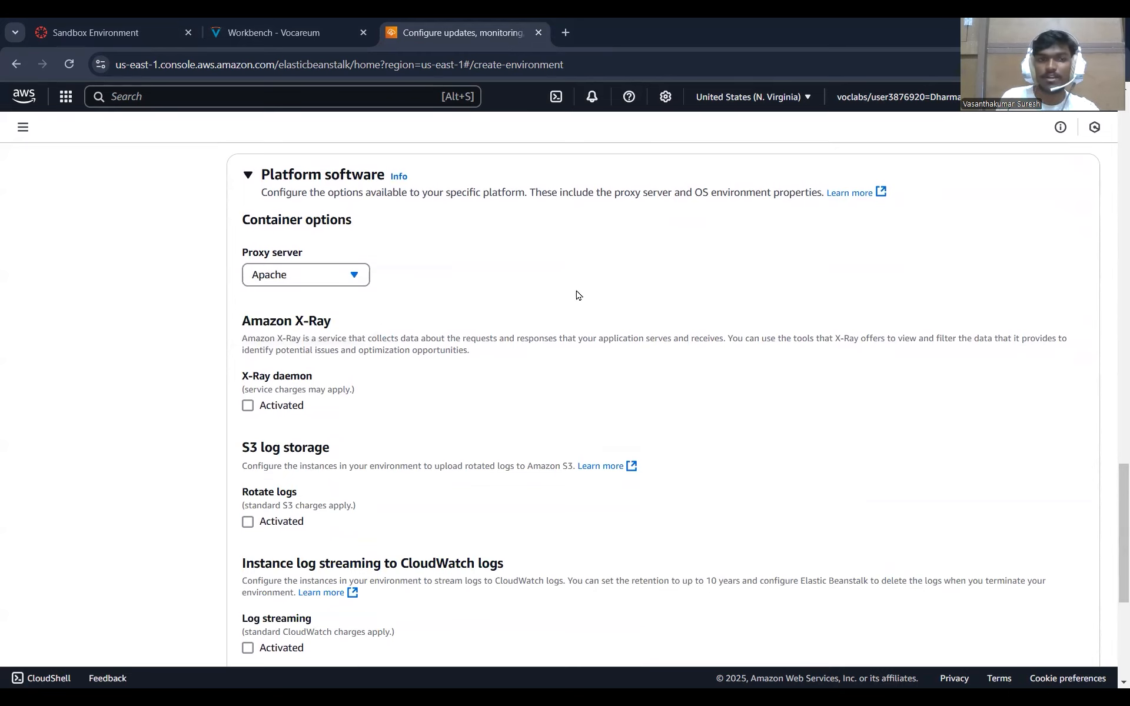
pyautogui.scroll(-6, 686, 376)
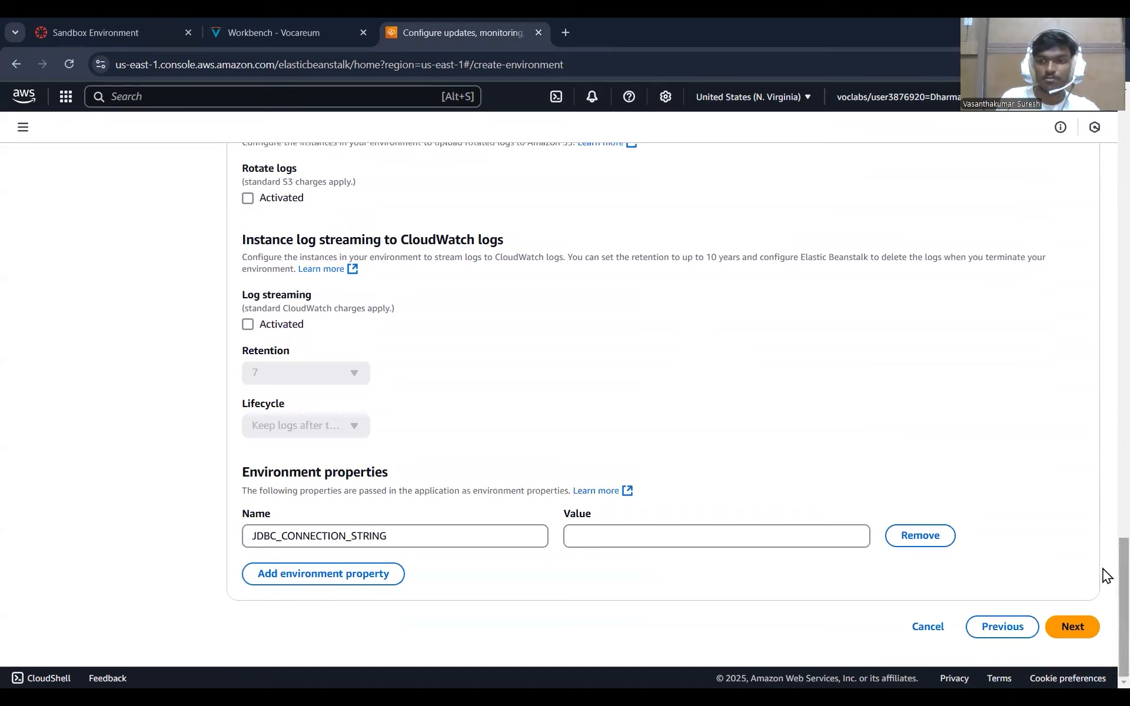
pyautogui.click(1078, 628)
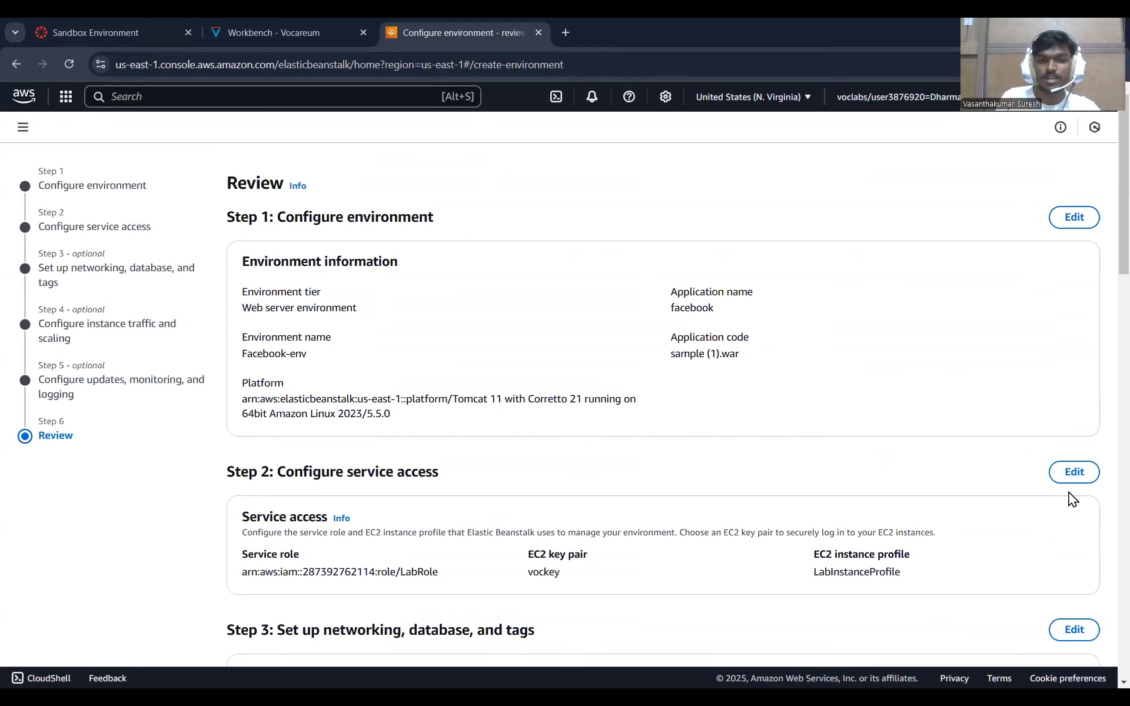
# Submit the reviewed configuration to create the environment and open the launched application's domain.
pyautogui.scroll(-20, 803, 386)
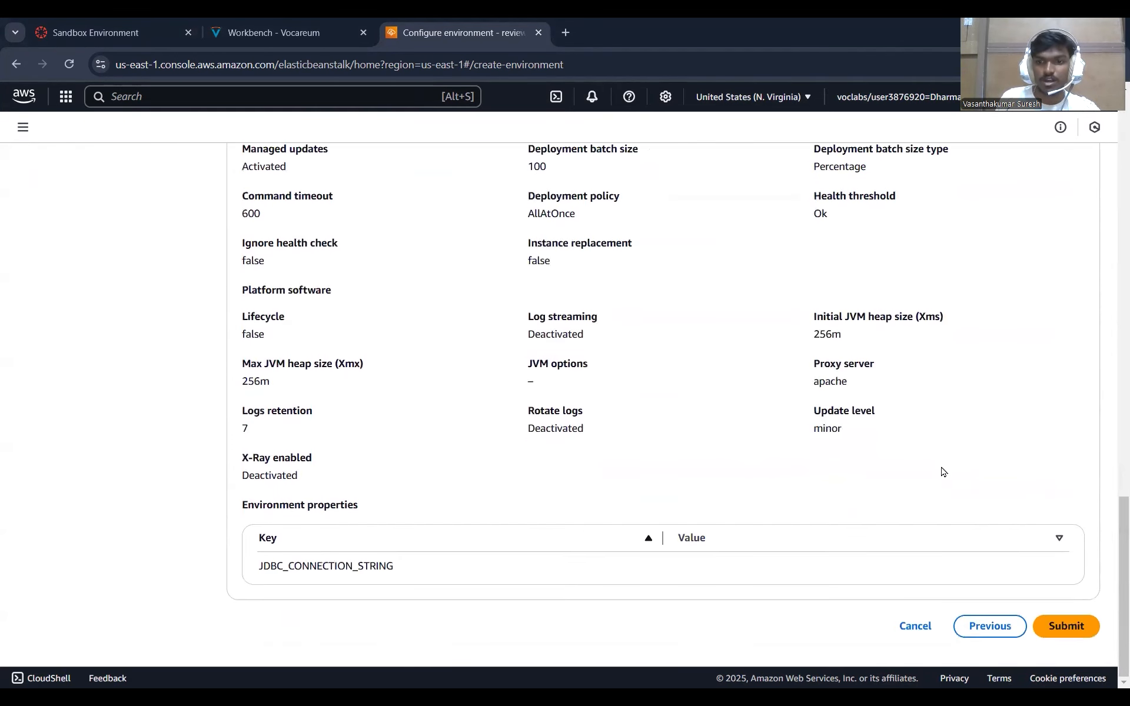
pyautogui.click(1094, 631)
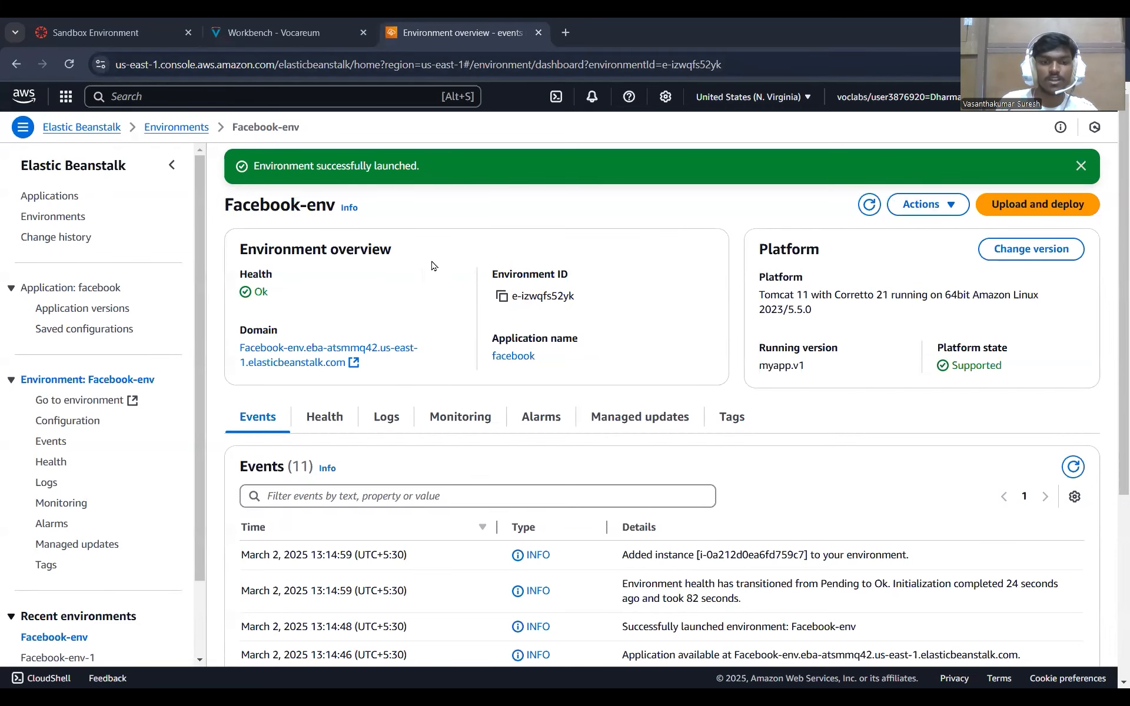
pyautogui.click(303, 354)
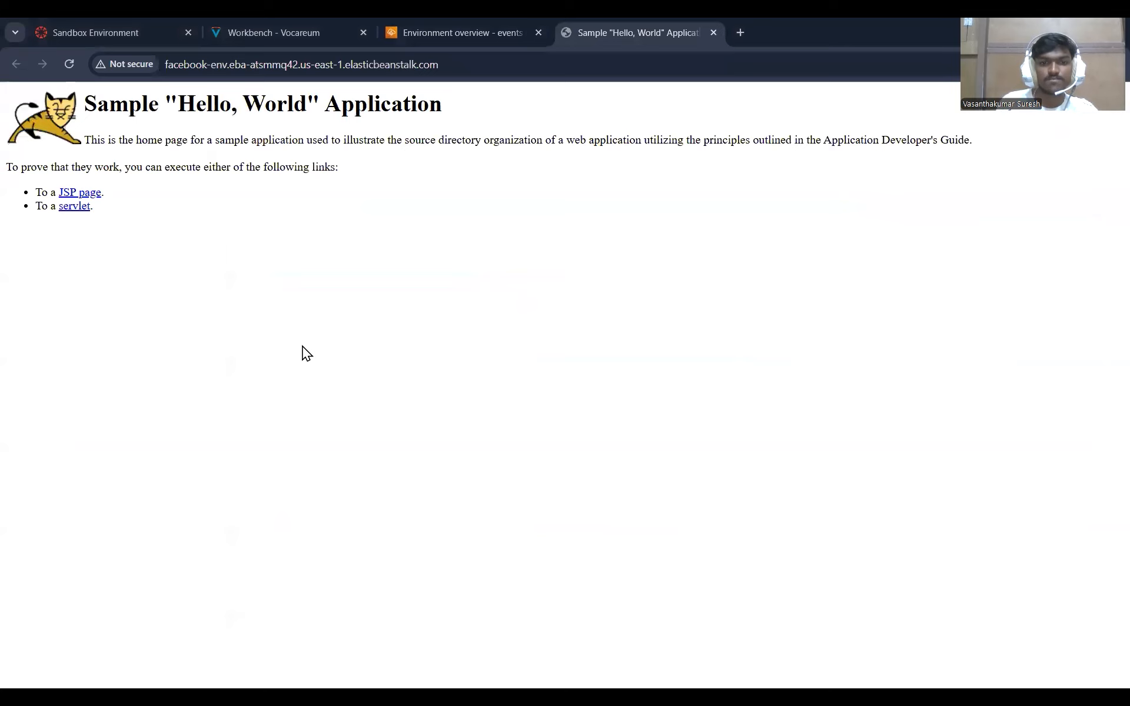